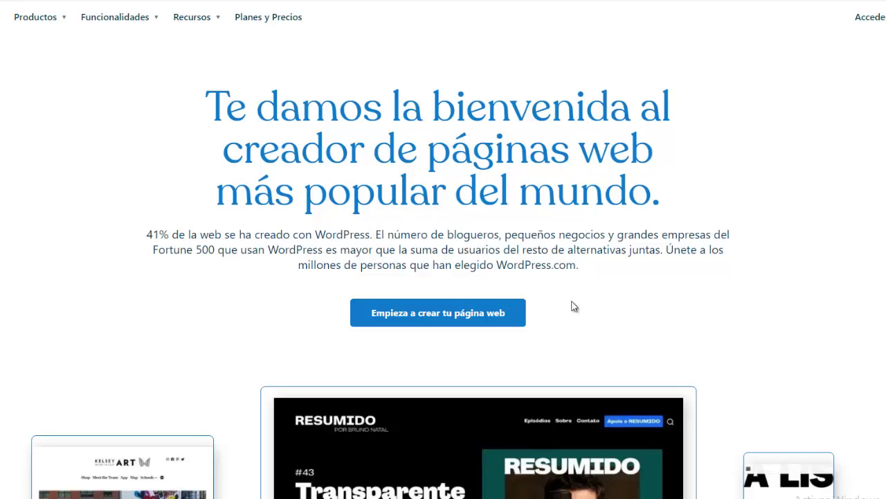
- Open the sign-up form via 'Empieza a crear tu página web' and translate it with 'Traducir a español'
left_click(414, 320)
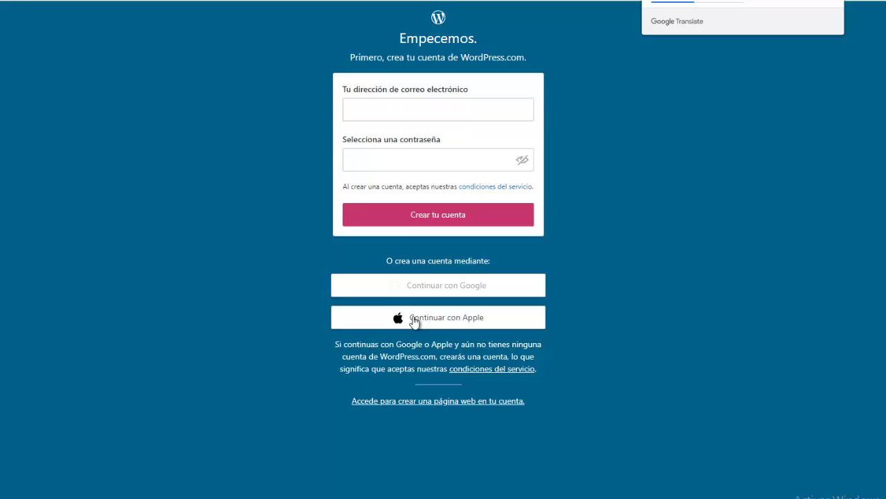
left_click(432, 178)
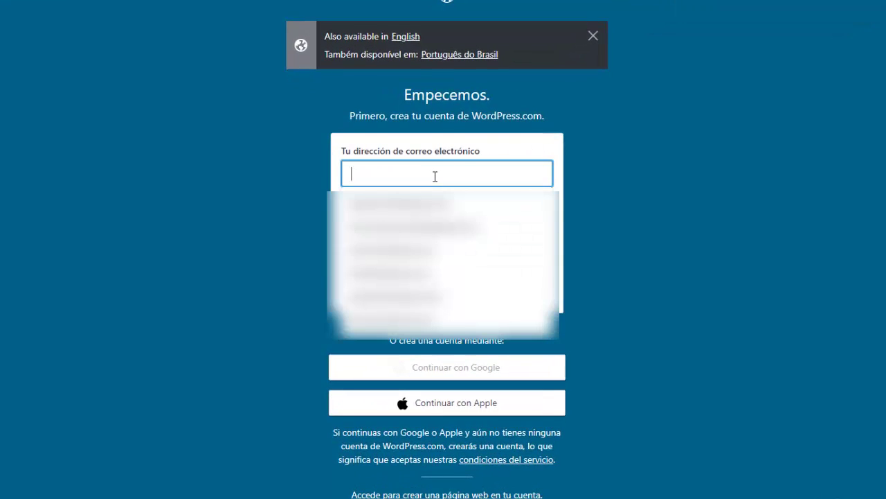
left_click(638, 207)
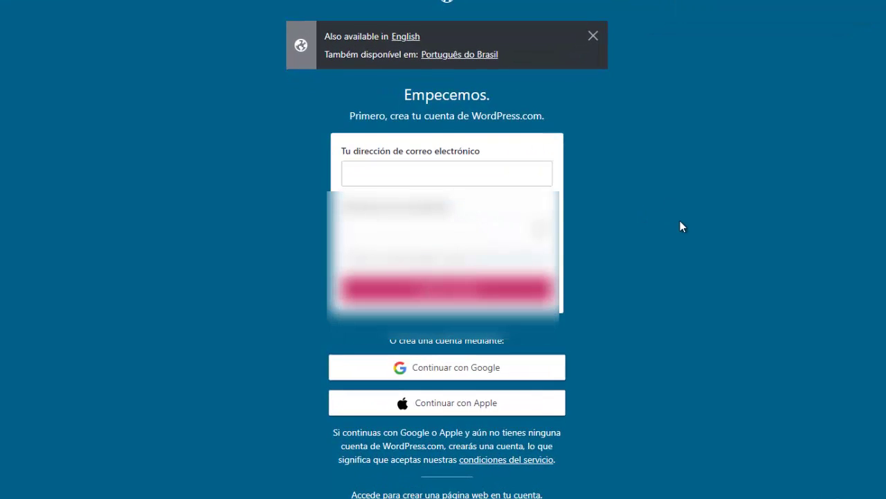
right_click(700, 48)
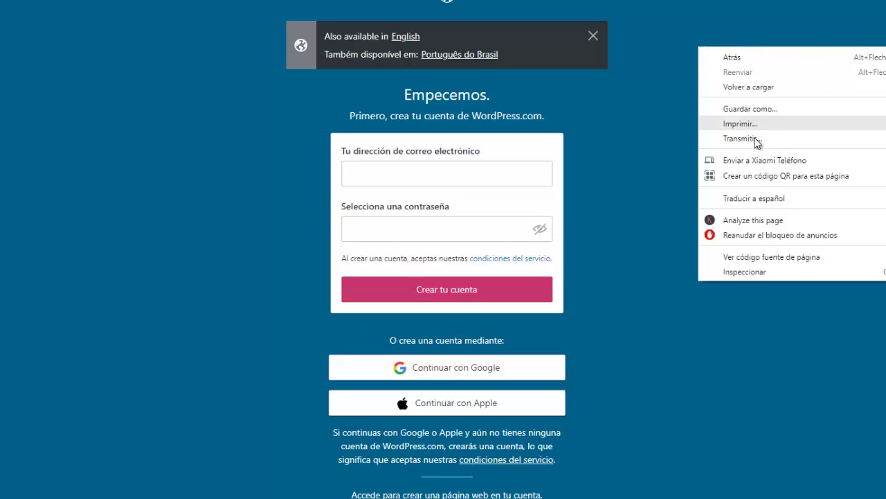
left_click(815, 198)
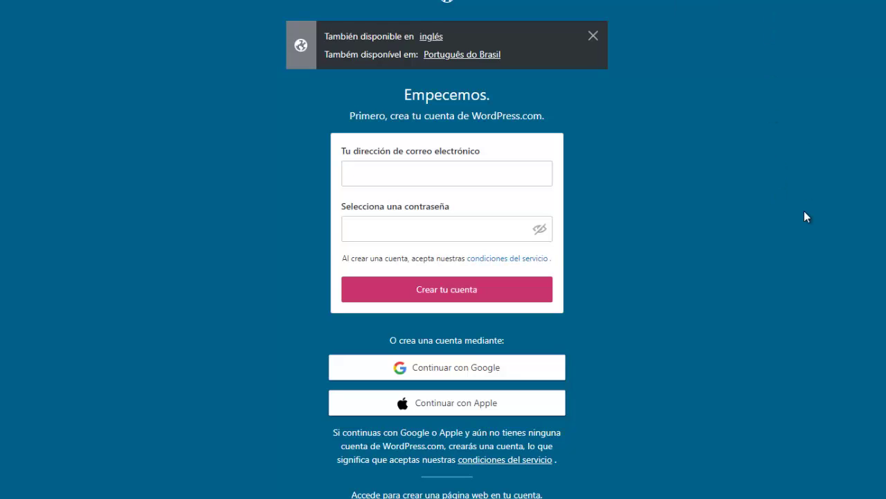
- Fill in the account e-mail address from the browser's autofill suggestion
left_click(457, 171)
type("emm")
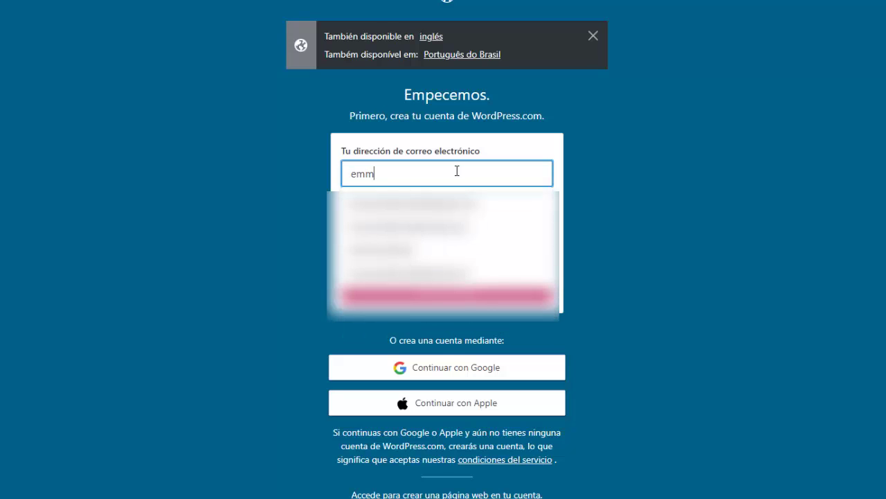
key("Down")
key("Return")
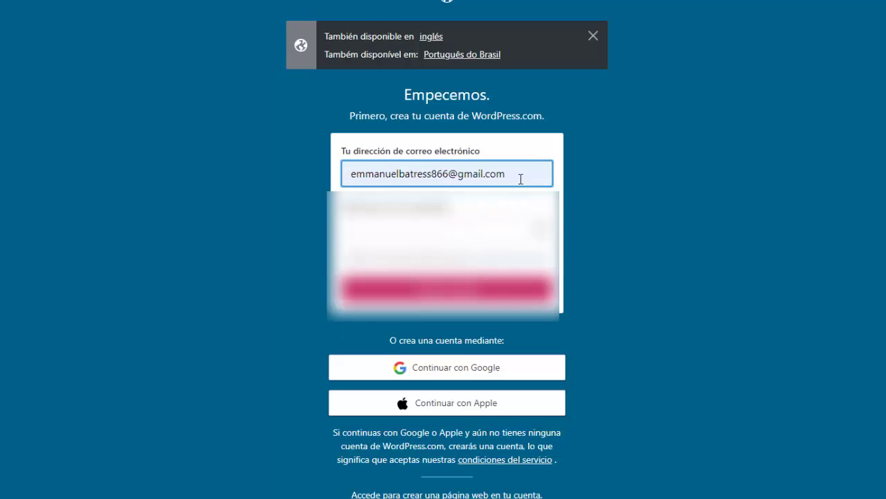
key("Escape")
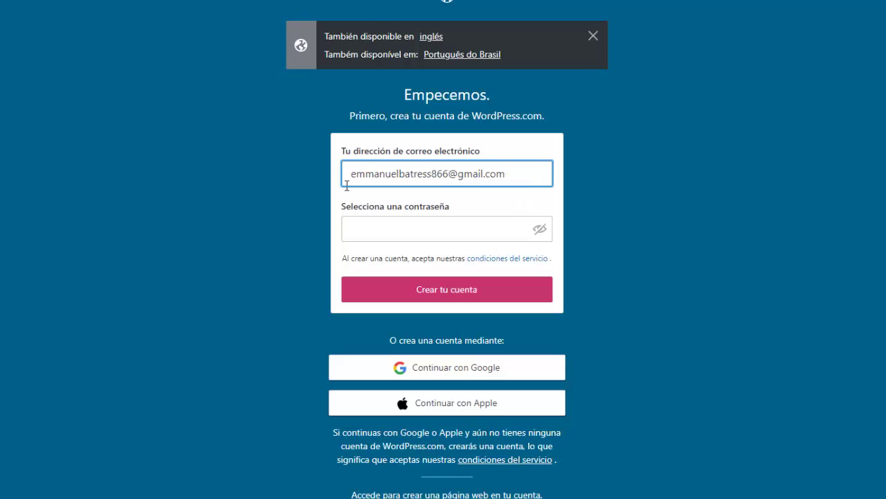
- Enter a new account password, reveal it to check it, then retype it
left_click(404, 237)
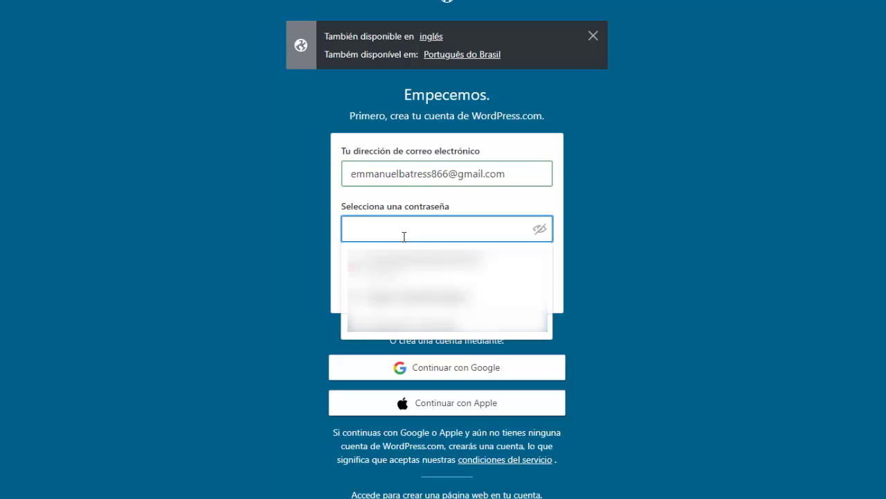
type("aaaaaaaa")
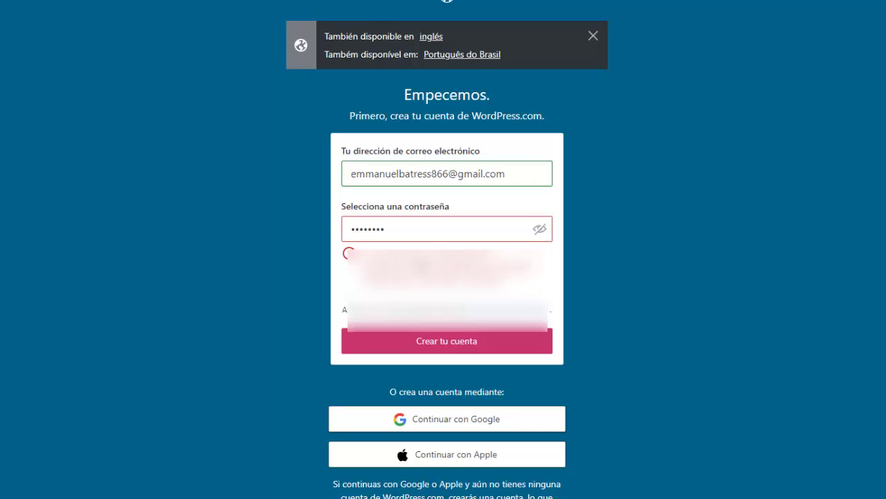
left_click(432, 235)
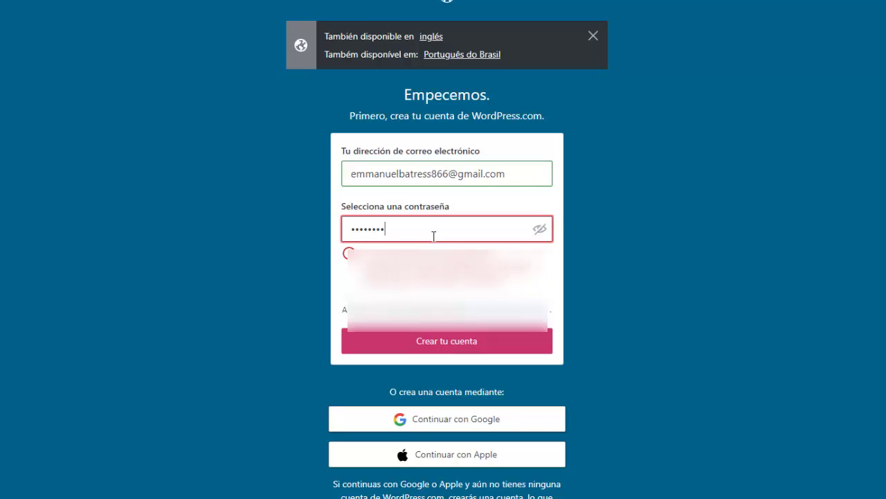
left_click(537, 231)
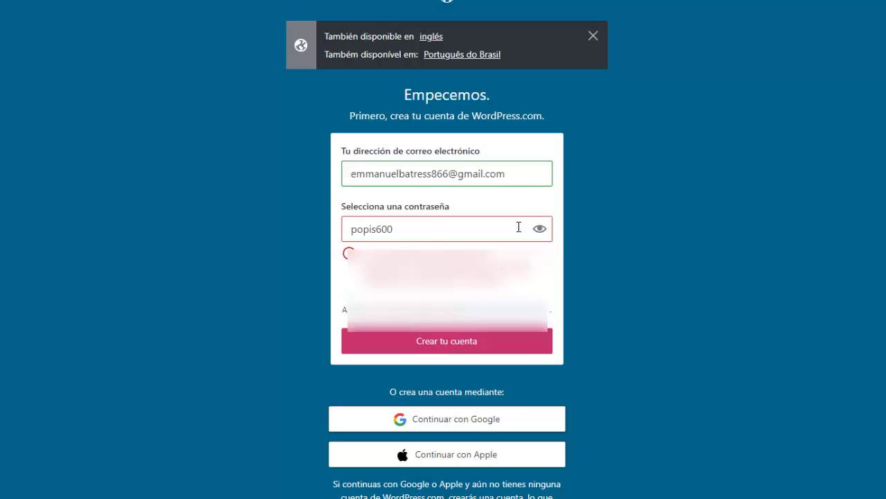
left_click(510, 226)
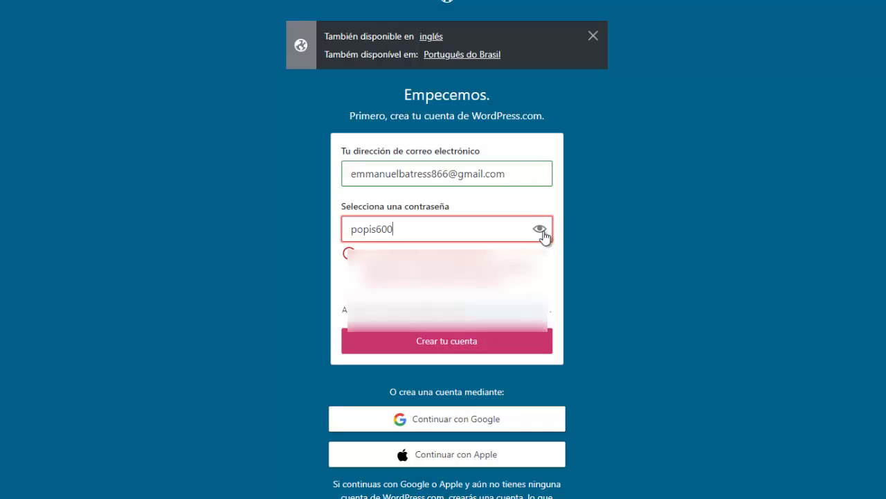
left_click(539, 231)
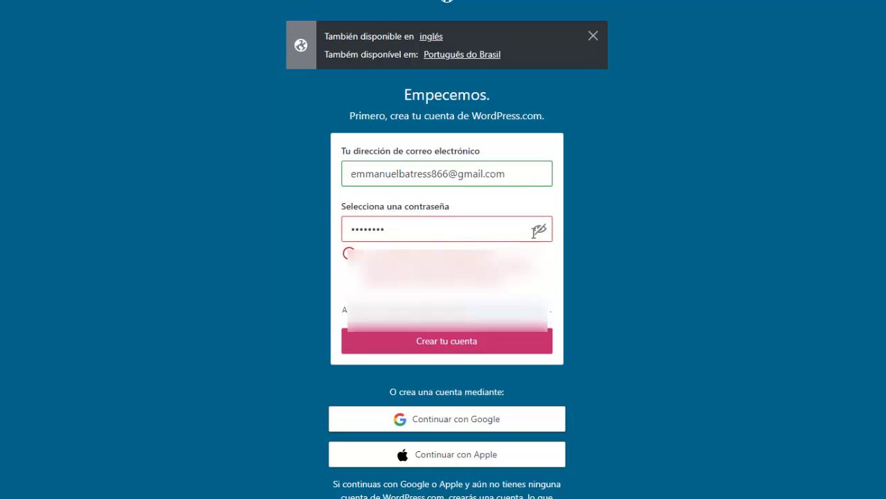
left_click(502, 238)
key("BackSpace")
key("BackSpace")
key("BackSpace")
key("BackSpace")
key("BackSpace")
key("BackSpace")
key("BackSpace")
key("BackSpace")
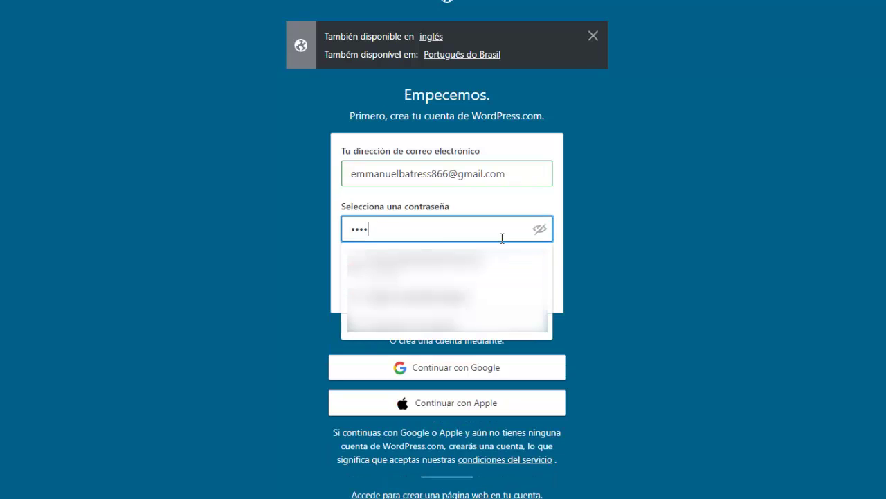
type("•••••••••••")
left_click(609, 243)
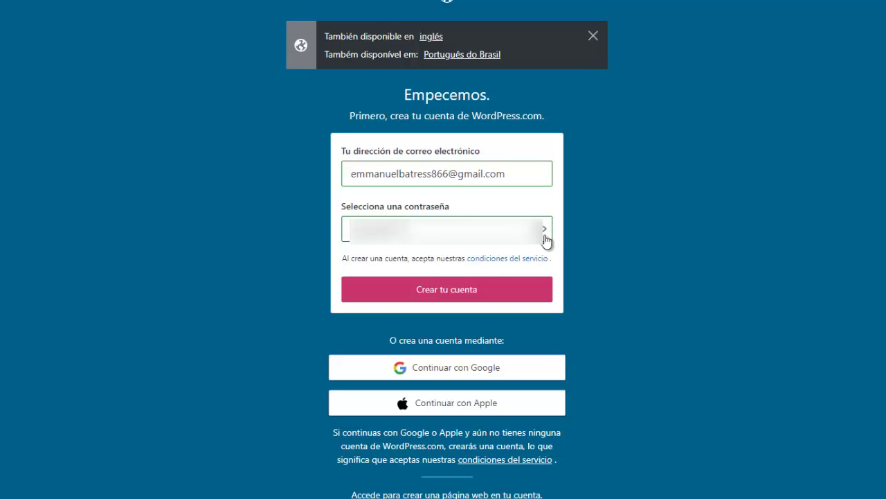
- Create the account with 'Crear tu cuenta', then search domains using the owner's name as one word
left_click(464, 298)
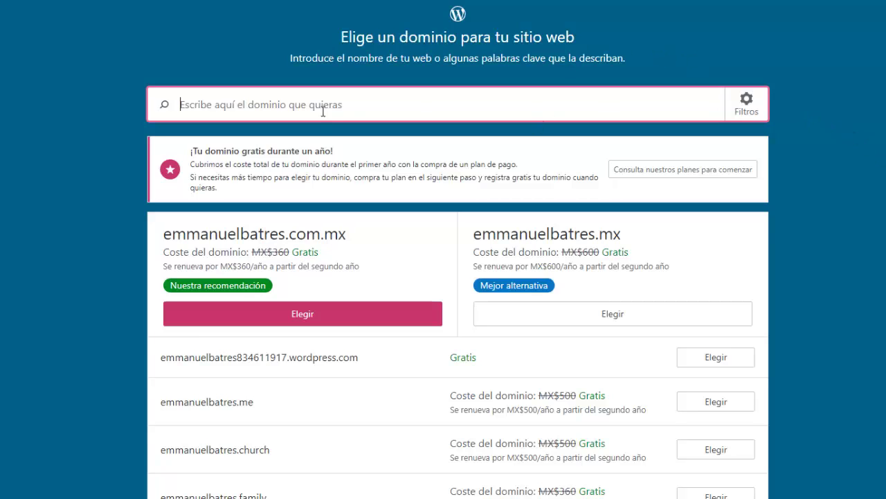
type("emmanuelbatres")
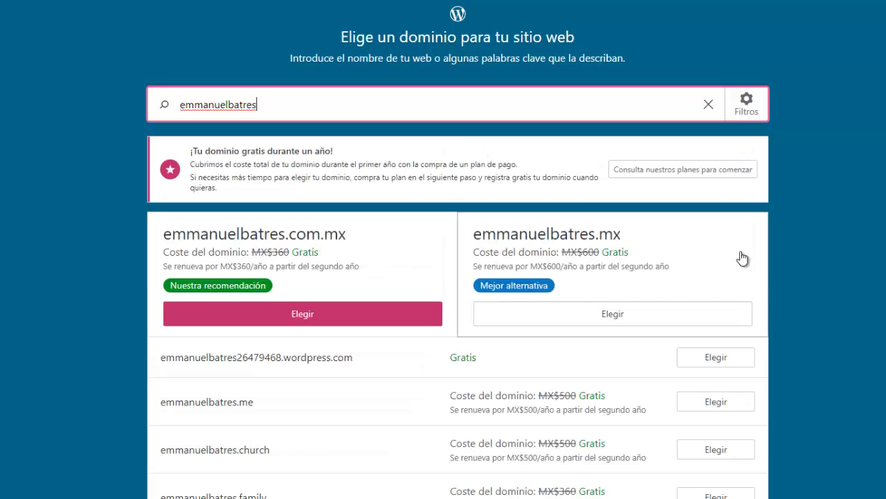
scroll(584, 272, "down", 1)
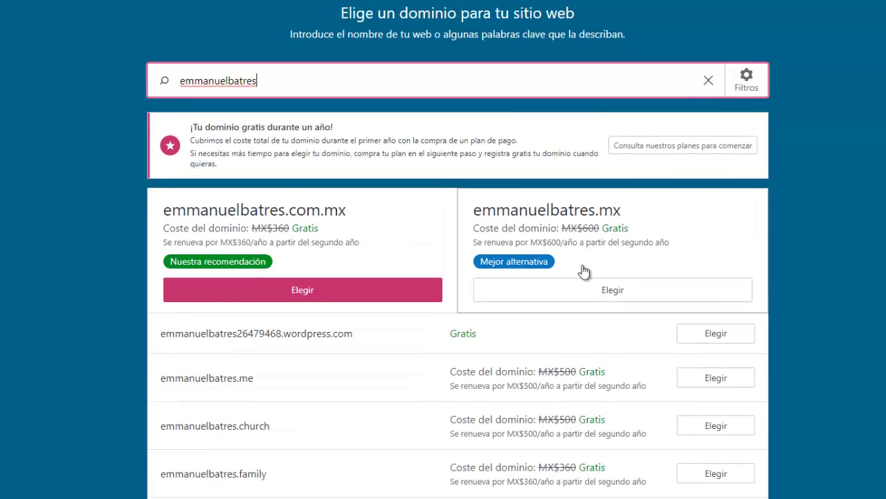
scroll(584, 272, "up", 1)
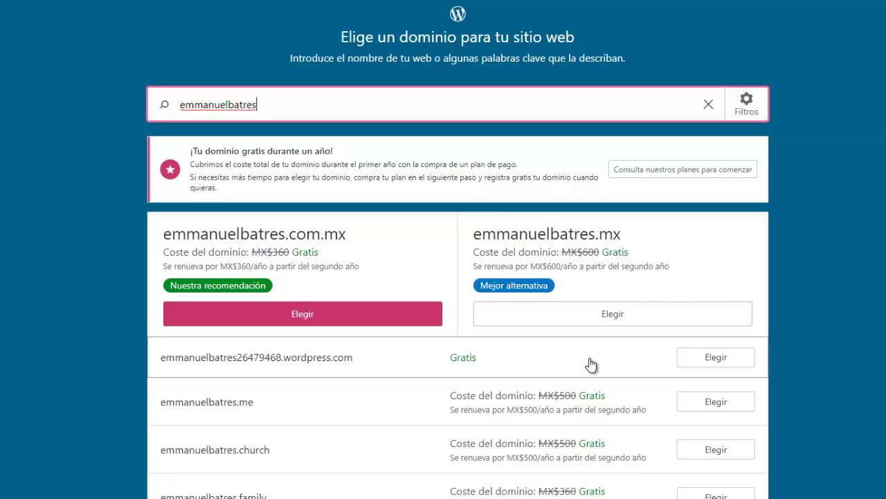
- Choose the free .wordpress.com address from the domain suggestions
scroll(597, 351, "down", 1)
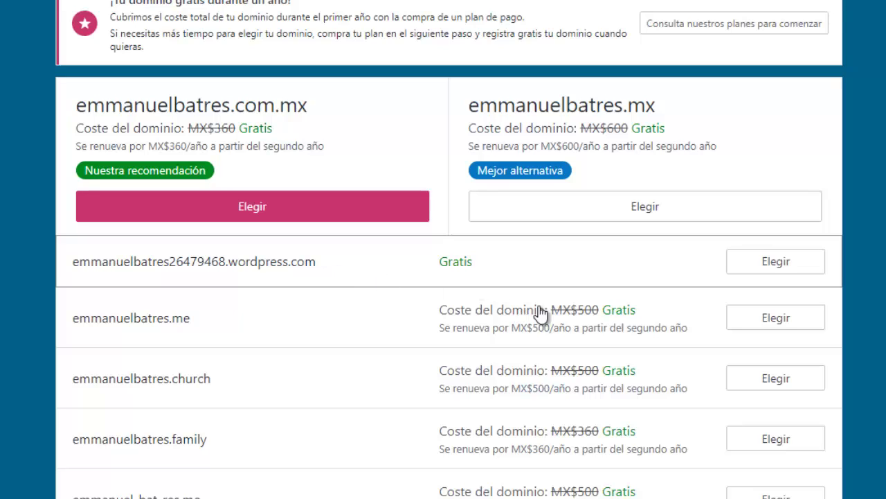
left_click(775, 269)
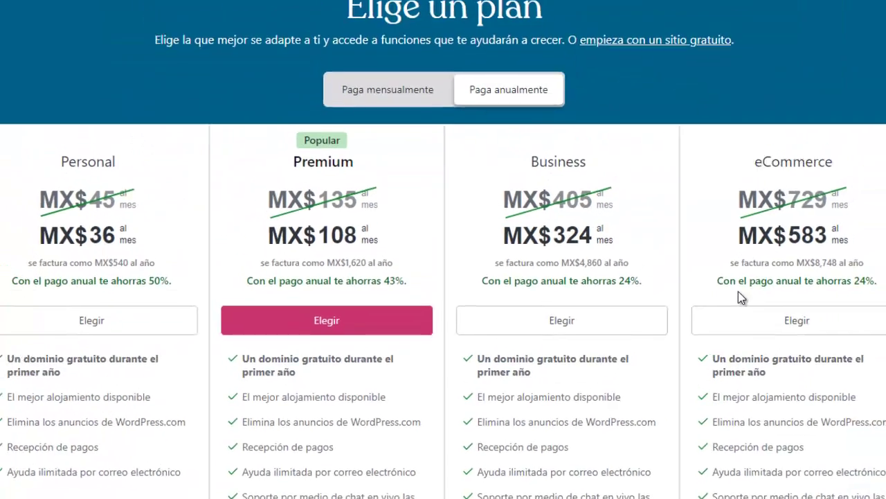
- Skip the Personal, Premium, Business and eCommerce plans via 'empieza con un sitio gratuito'
scroll(681, 305, "down", 2)
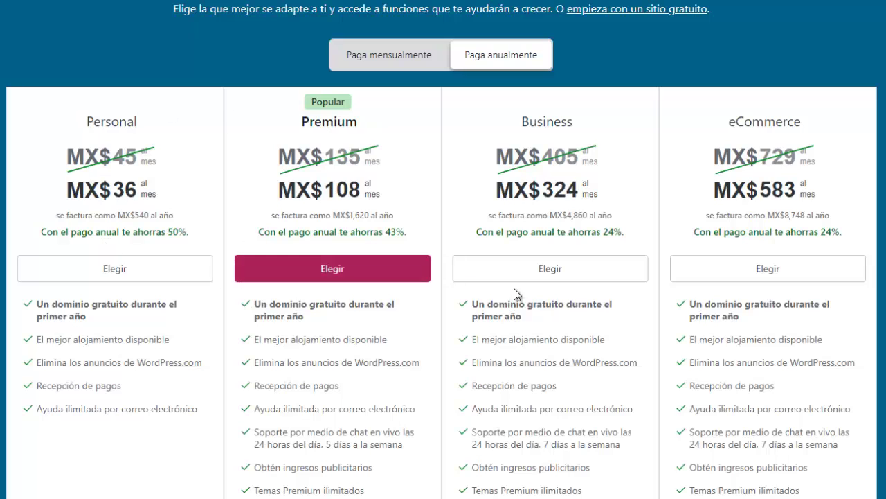
scroll(745, 374, "up", 2)
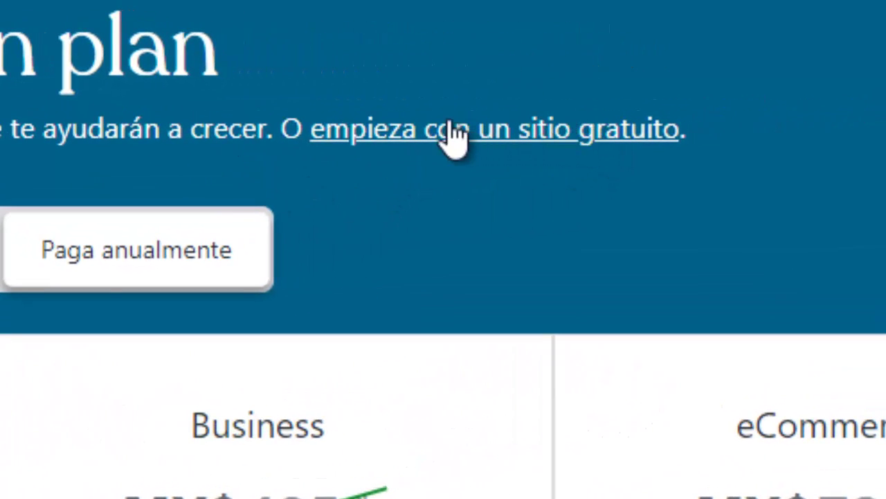
left_click(512, 143)
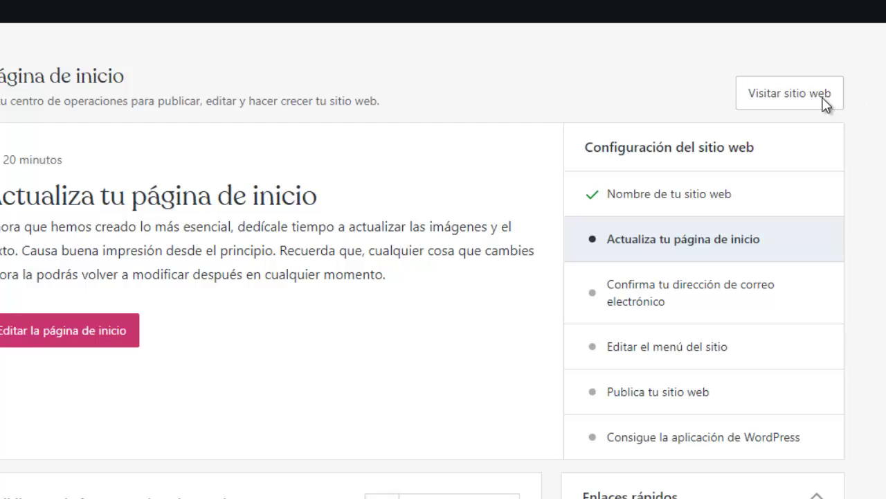
left_click(826, 102)
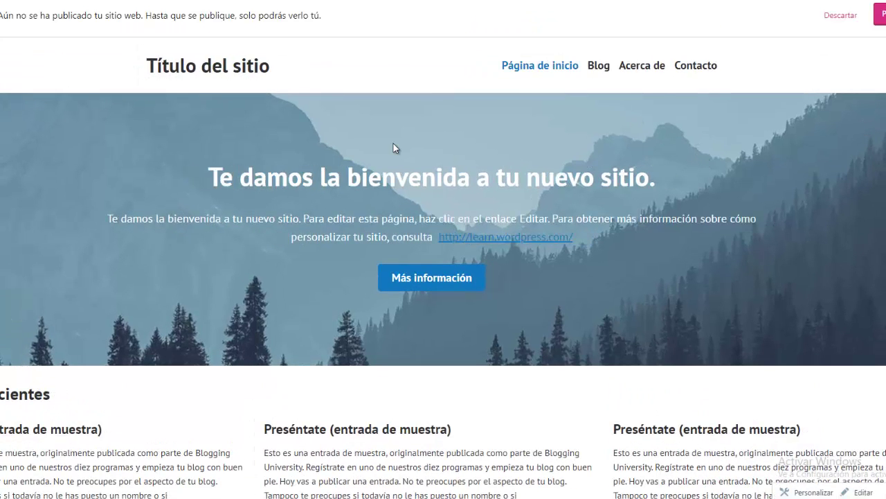
scroll(394, 144, "down", 3)
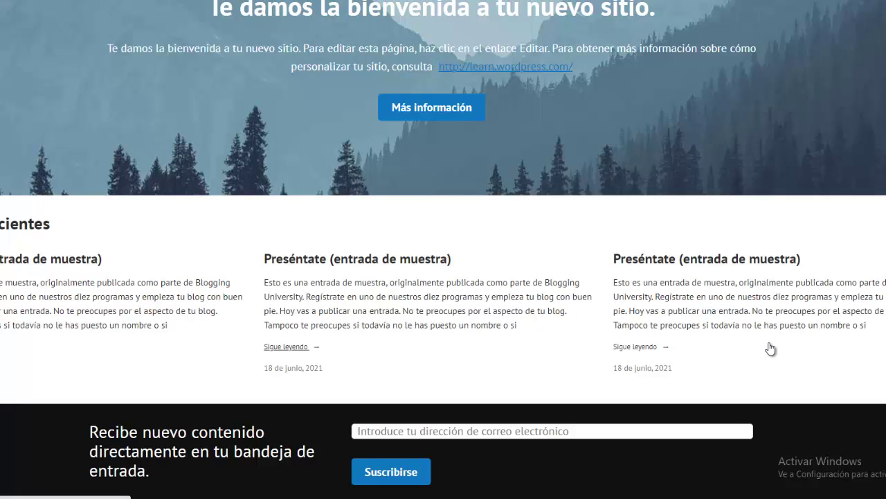
scroll(771, 349, "up", 3)
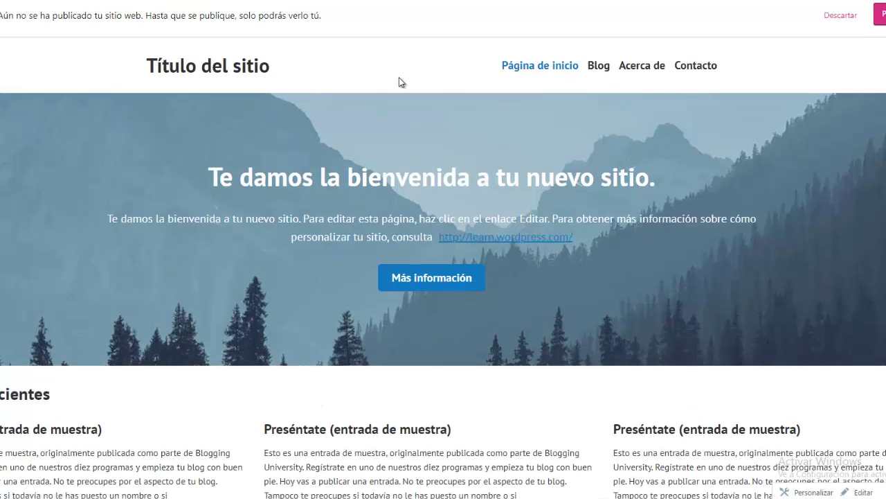